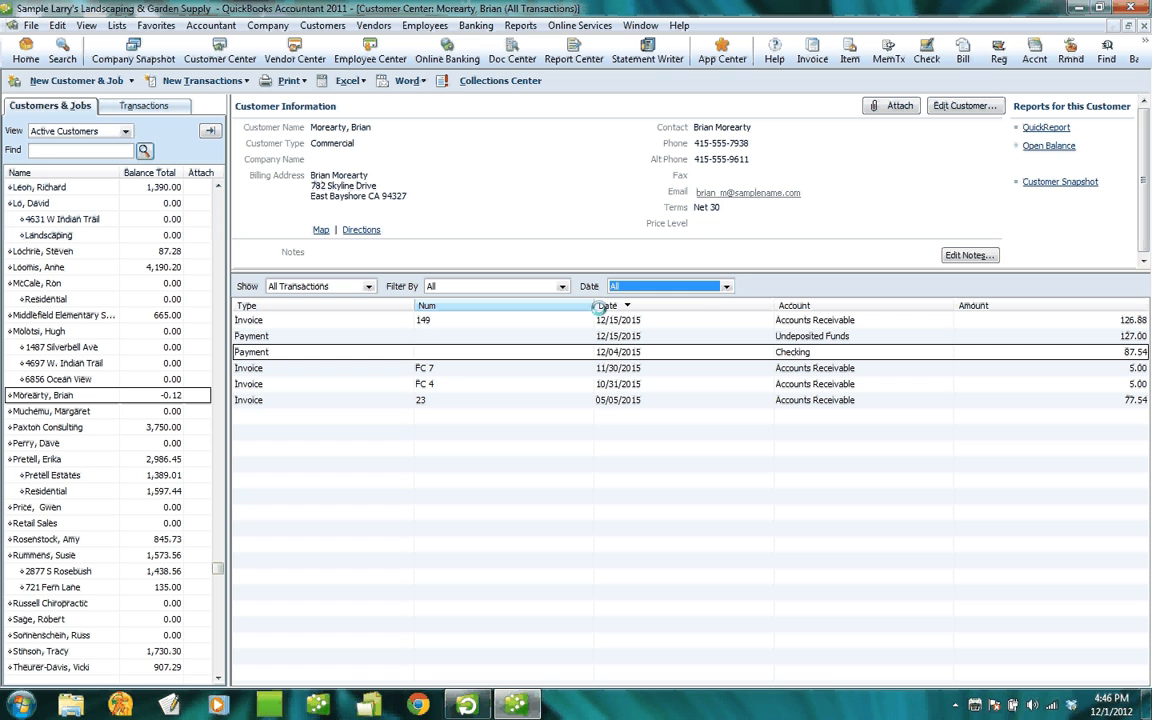
Open the Banking menu while the customer's -0.12 balance is displayed.
left_click(476, 25)
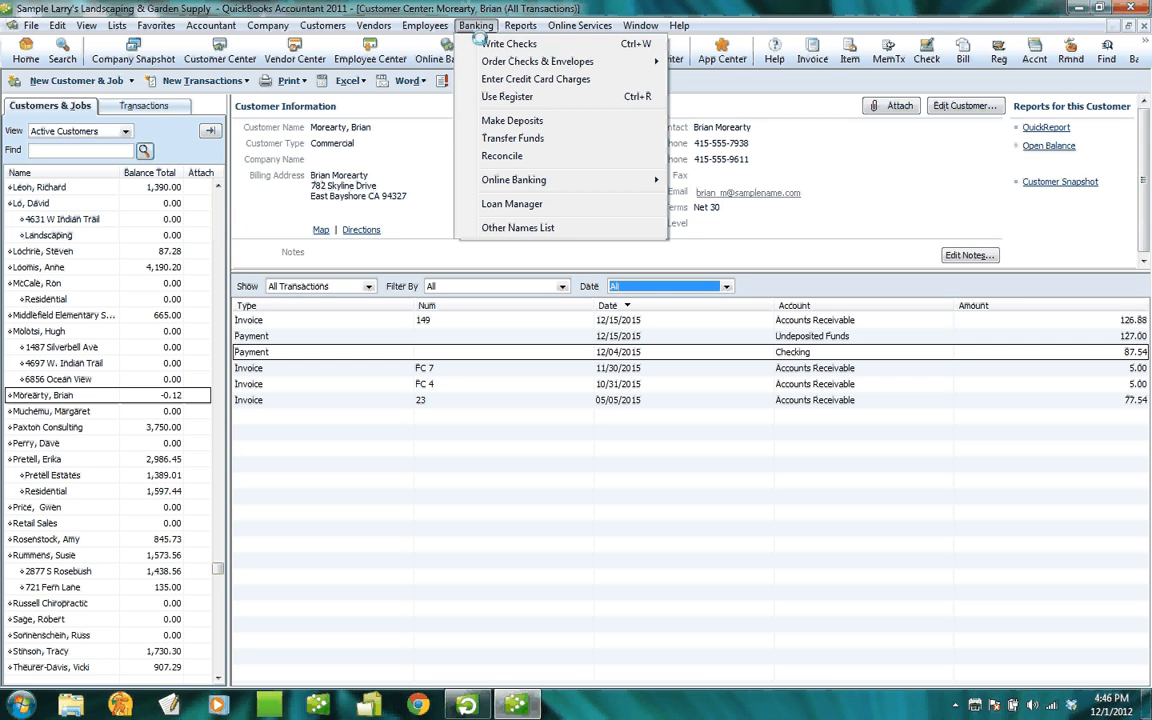
Write a new unnumbered Checking check for 0.00, payable to the customer at his billing address.
left_click(508, 44)
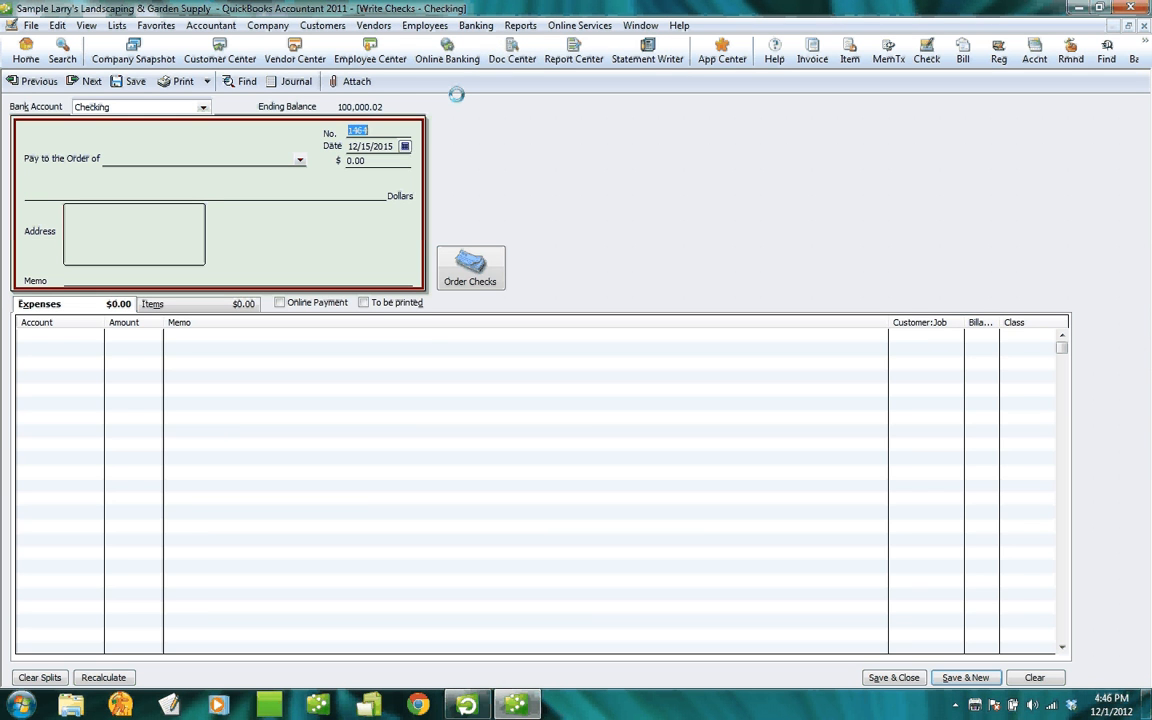
key("Delete")
key("Tab")
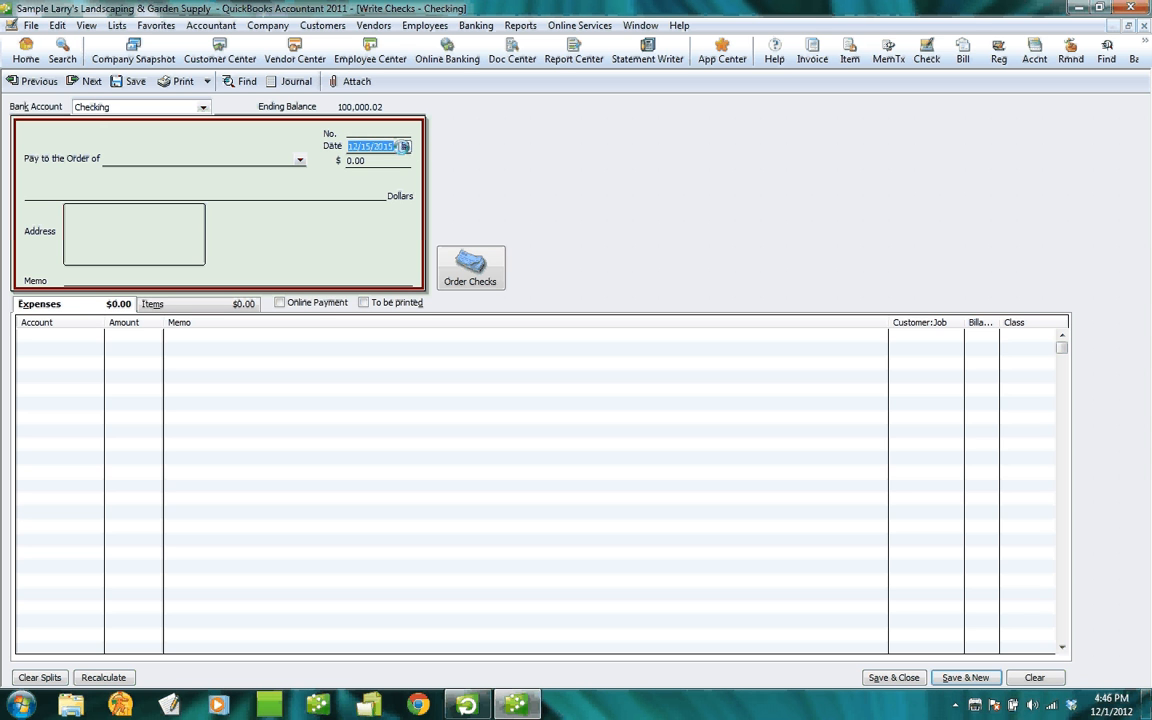
left_click(269, 158)
type("B")
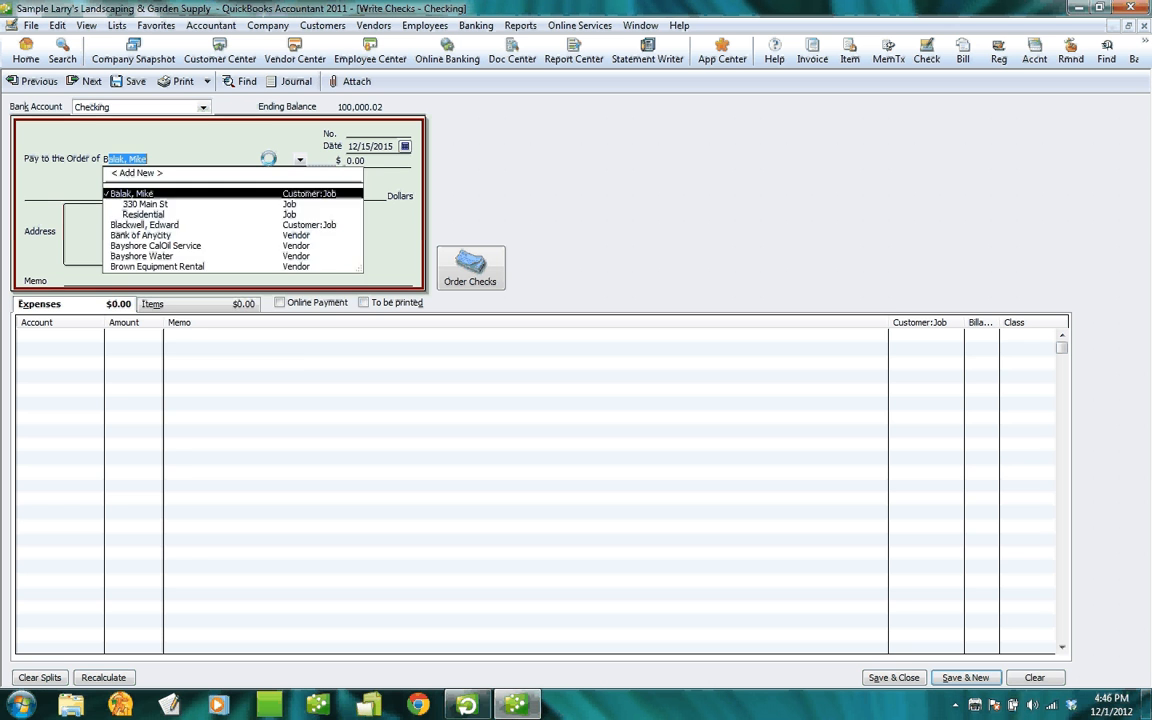
type("r")
key("BackSpace")
key("BackSpace")
key("BackSpace")
key("BackSpace")
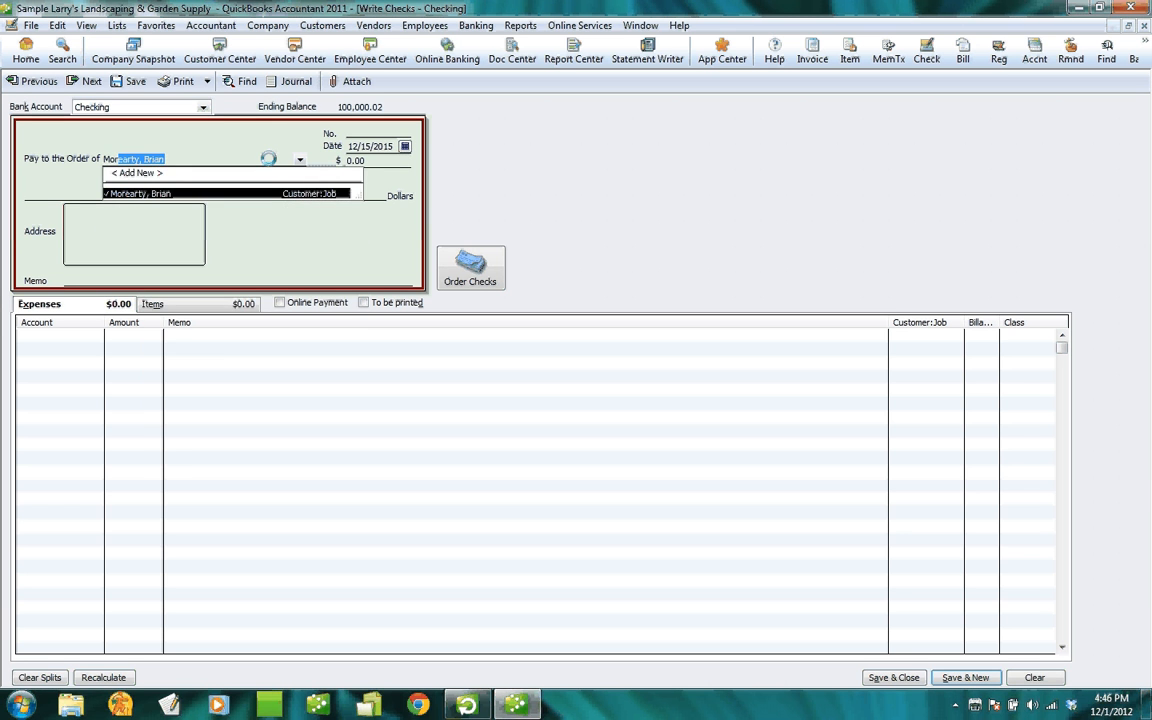
key("Tab")
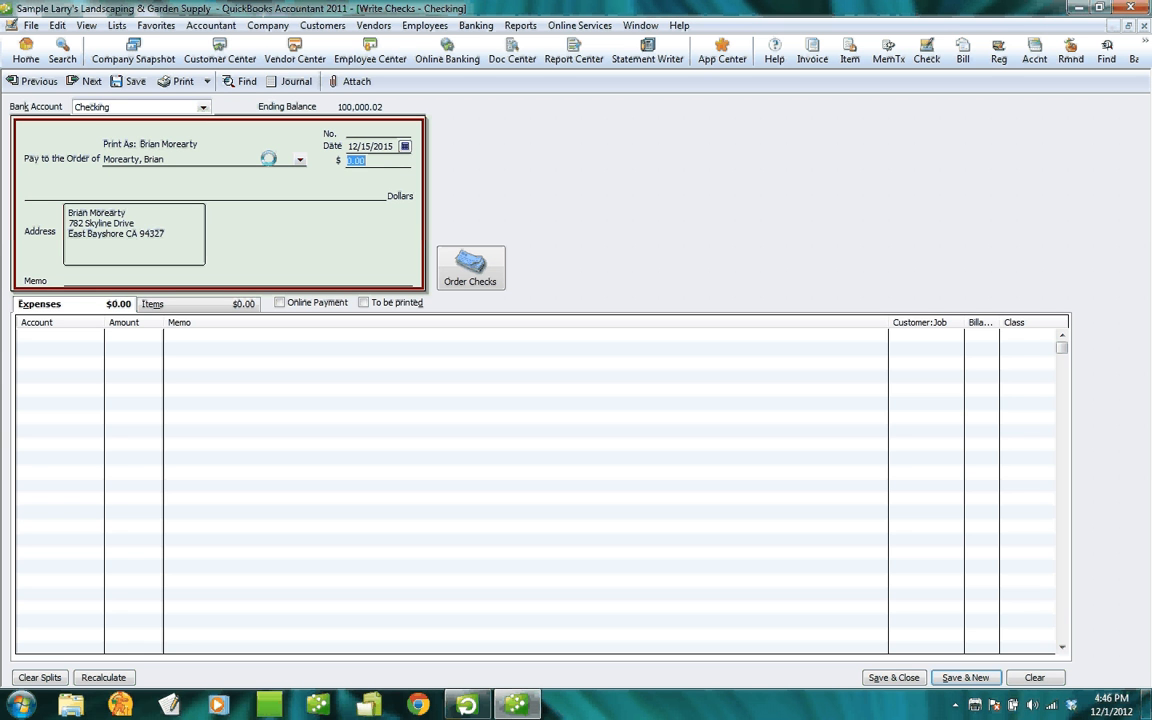
key("Tab")
key("Tab")
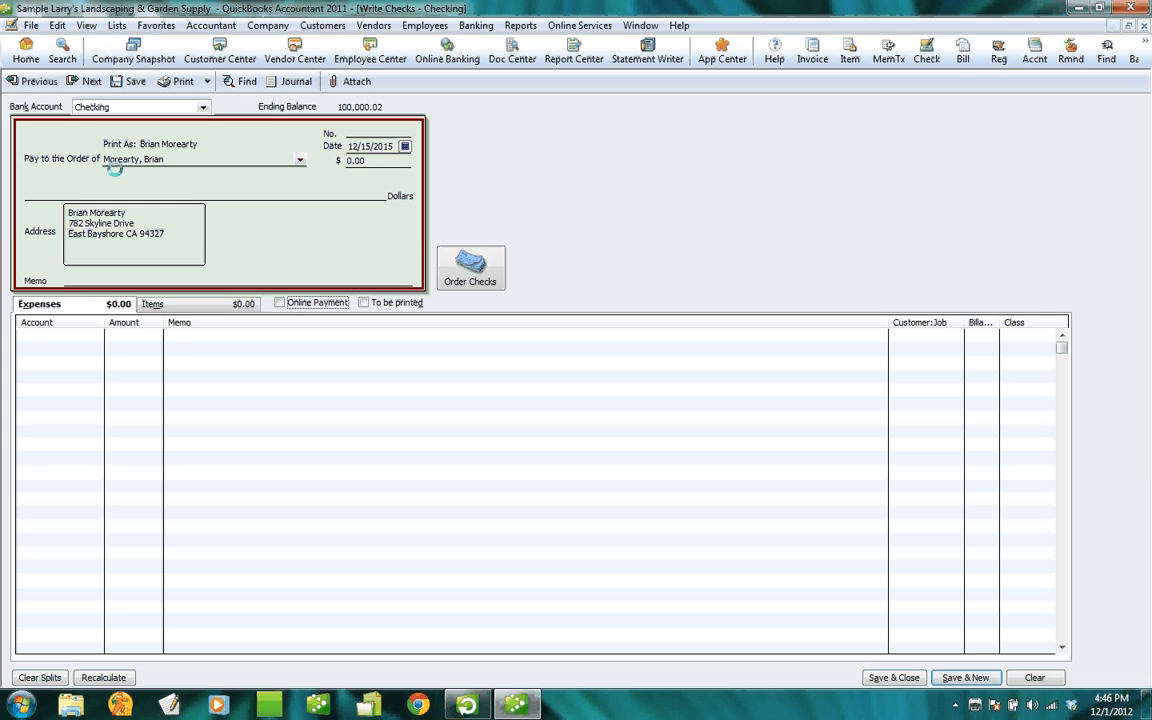
left_click(49, 335)
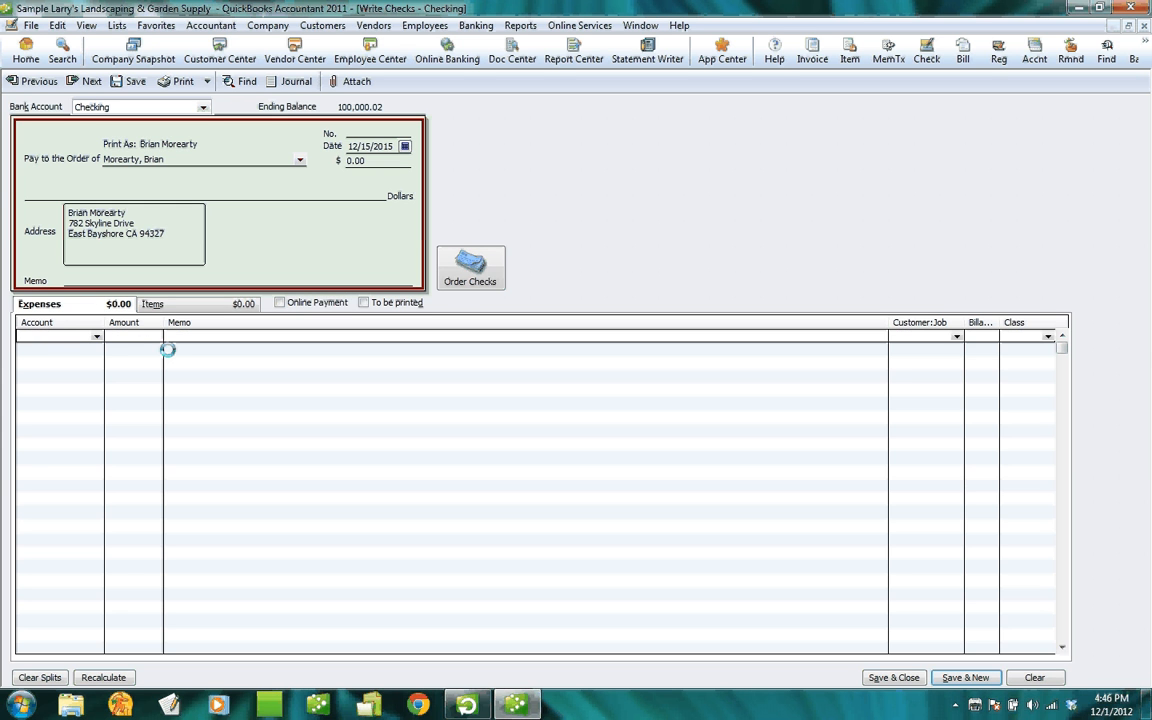
Add a 0.12 Accounts Receivable expense line assigned to the customer.
type("Acc")
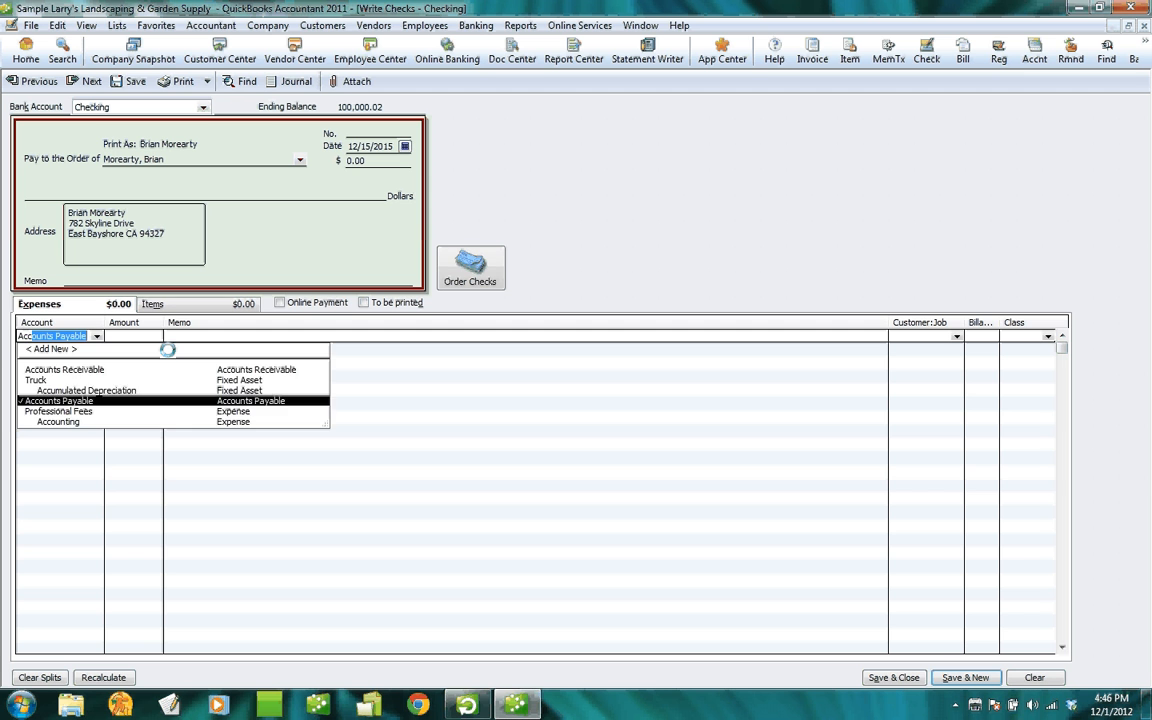
type("ou")
key("Up")
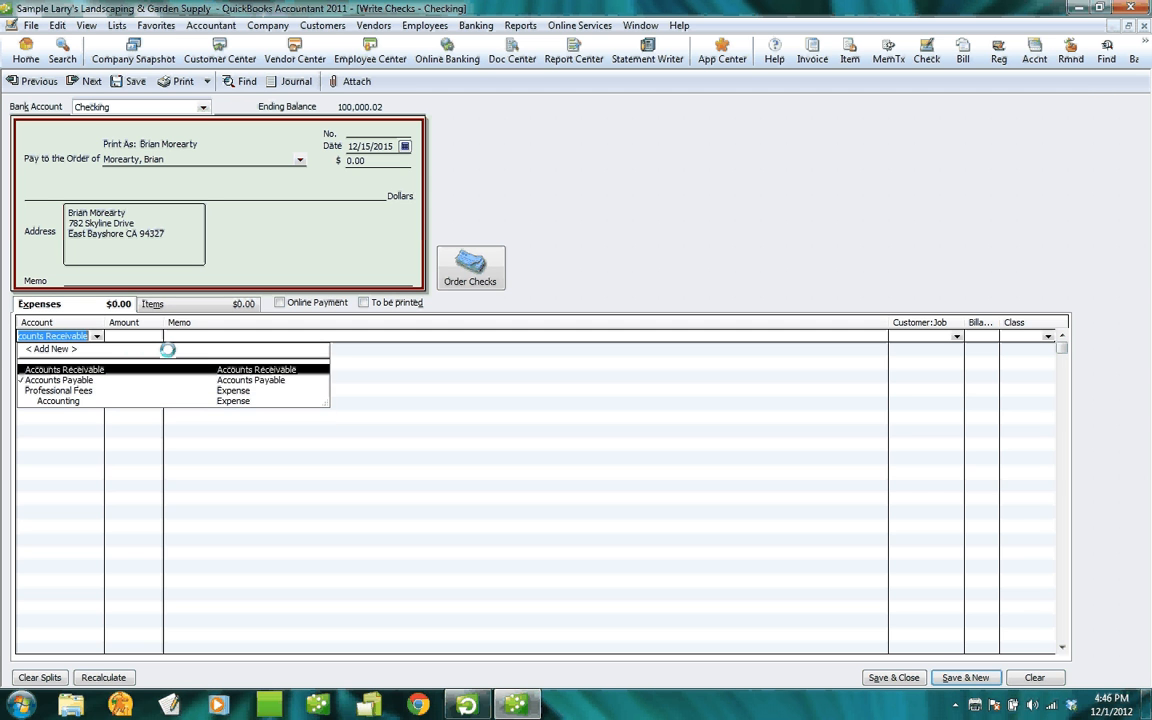
key("Tab")
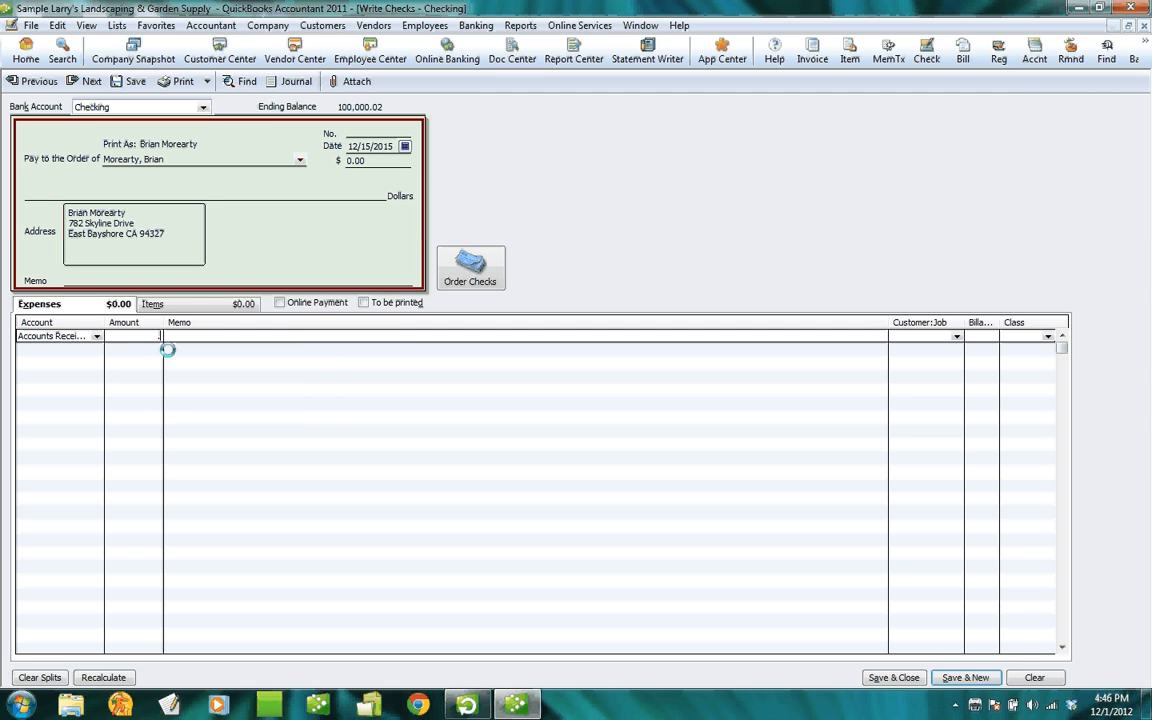
type(".12")
key("Tab")
key("Tab")
type("More")
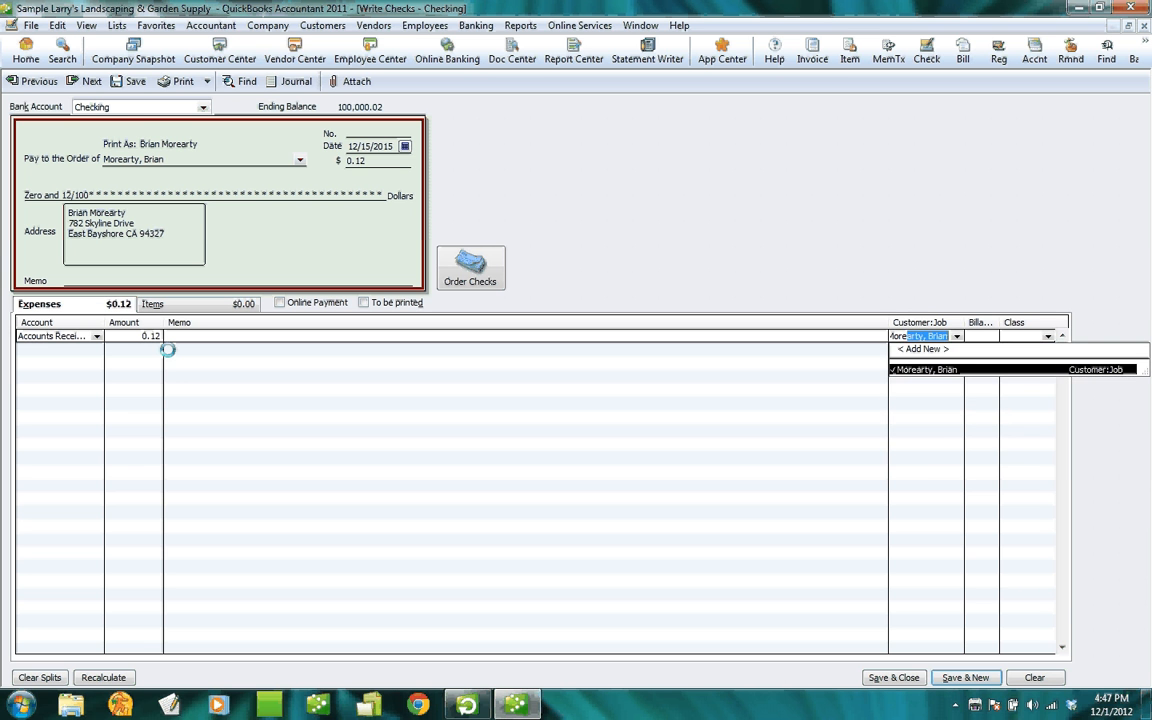
key("Tab")
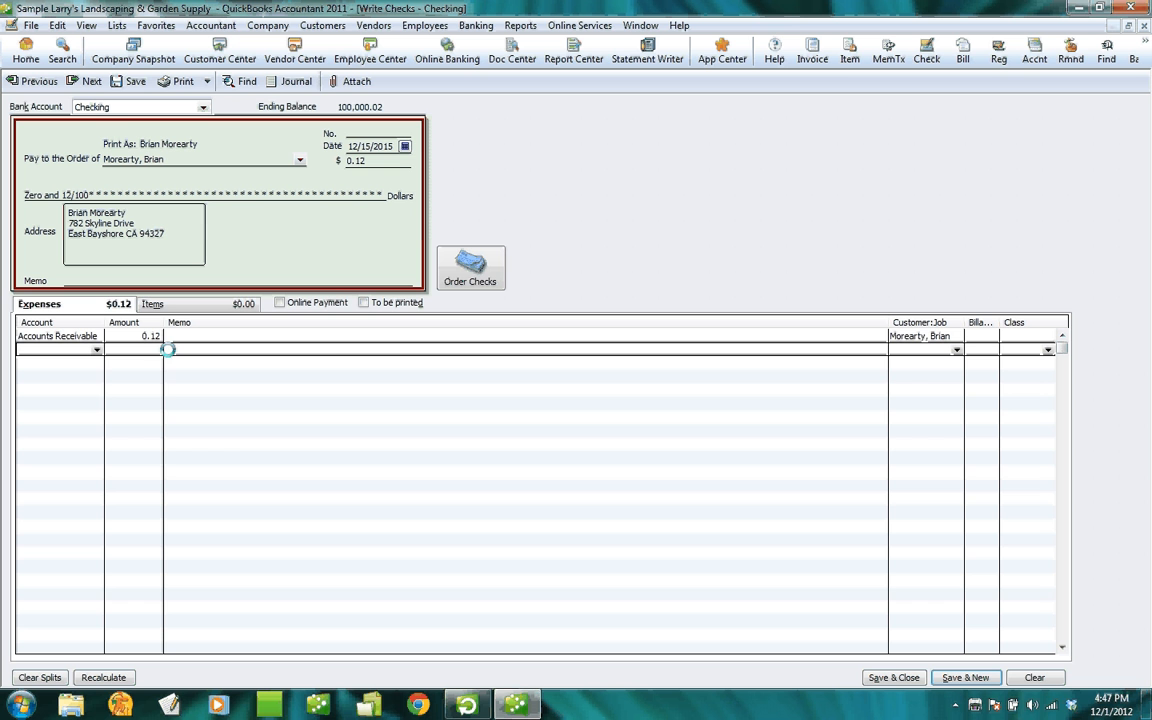
Add a -0.12 Cost of Goods Sold line so the check totals 0.00.
type("Cost of Goods Sold")
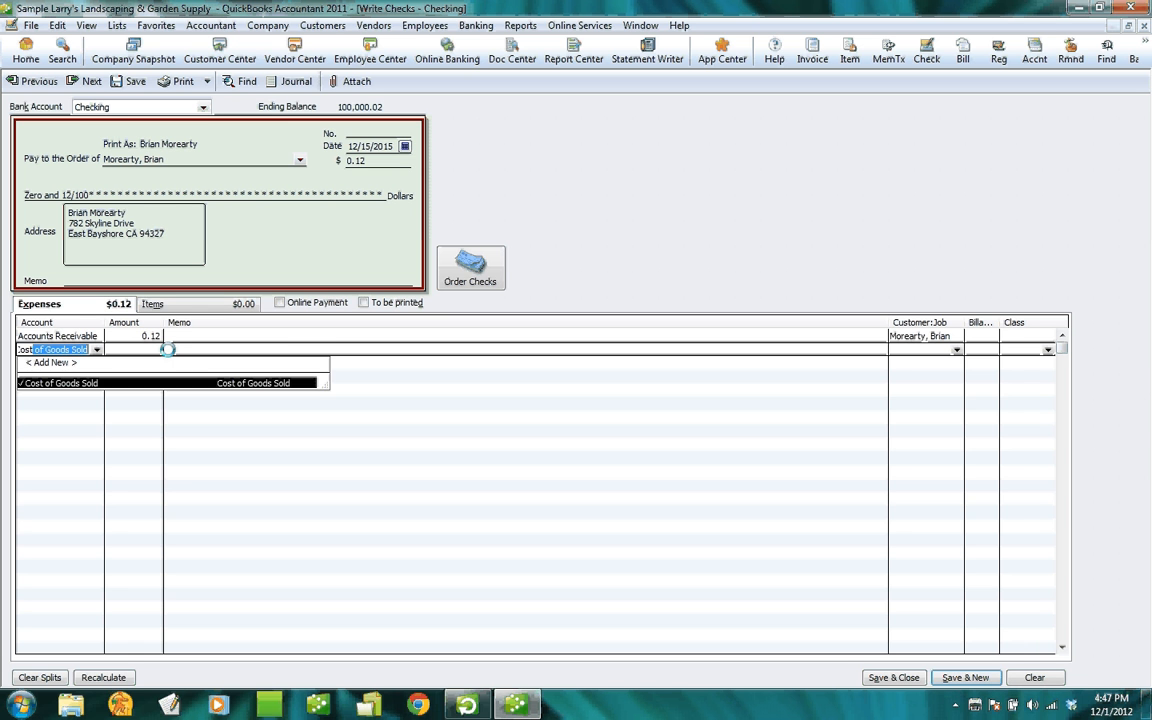
key("Tab")
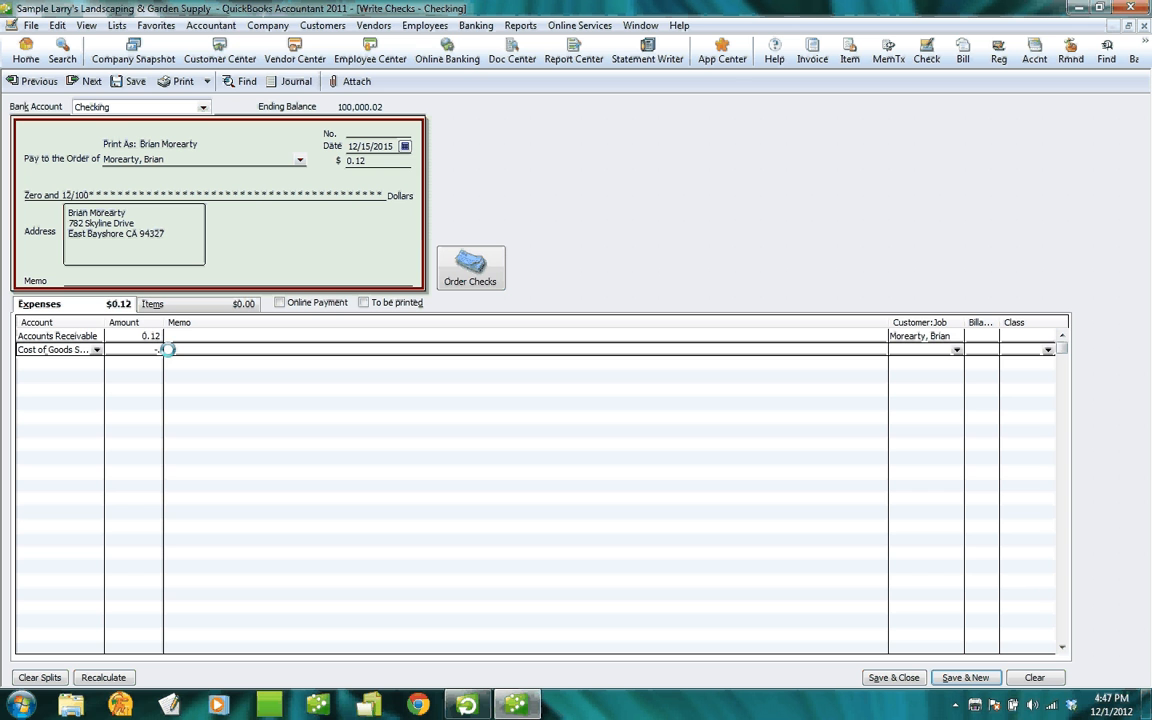
type("-.12")
key("Tab")
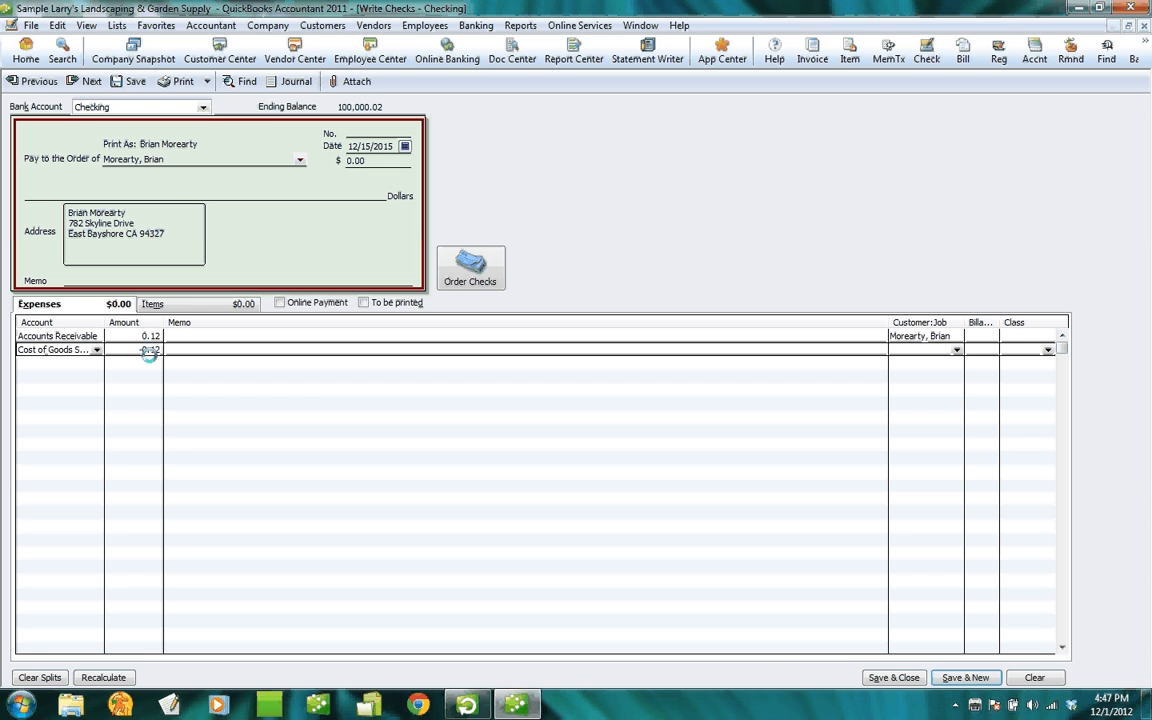
Save the 0.00 check and view the A/R Aging Summary as of December 15, 2015.
left_click(886, 677)
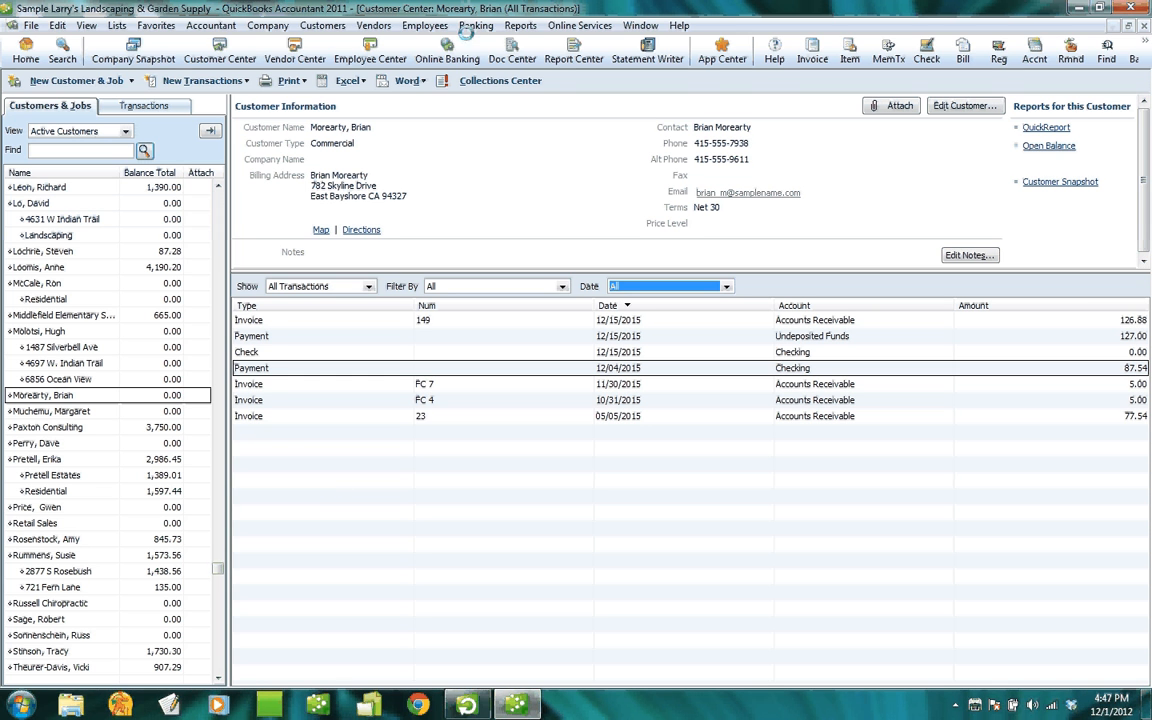
left_click(520, 25)
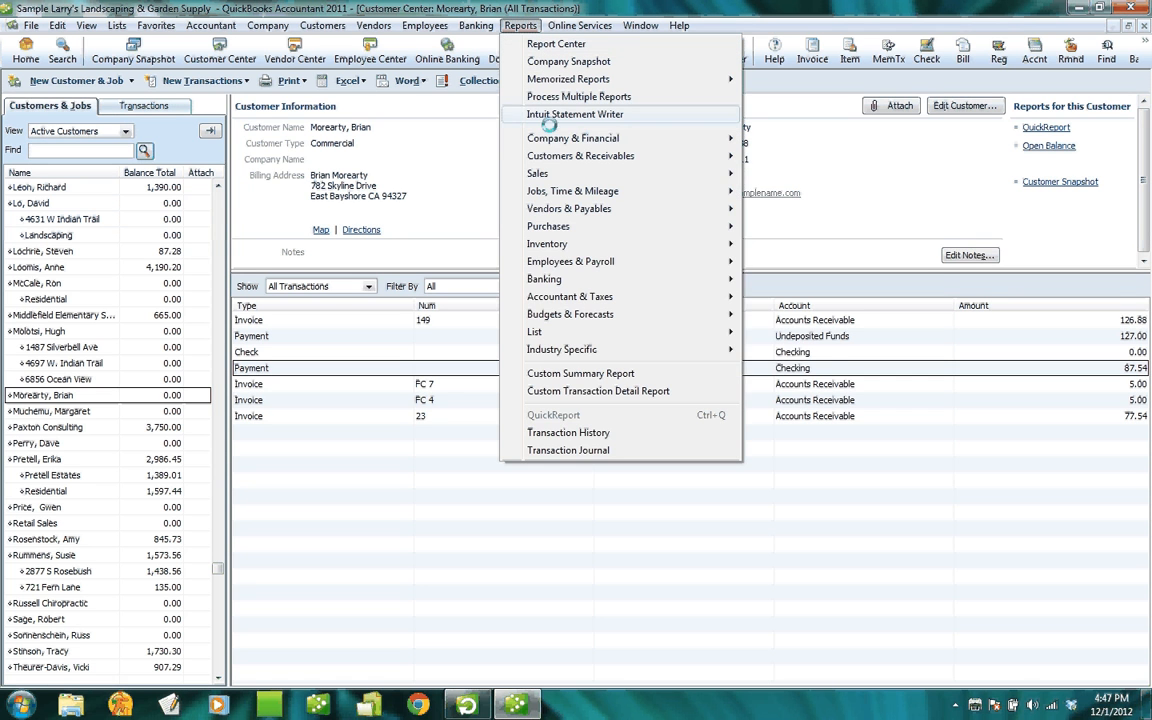
mouse_move(600, 156)
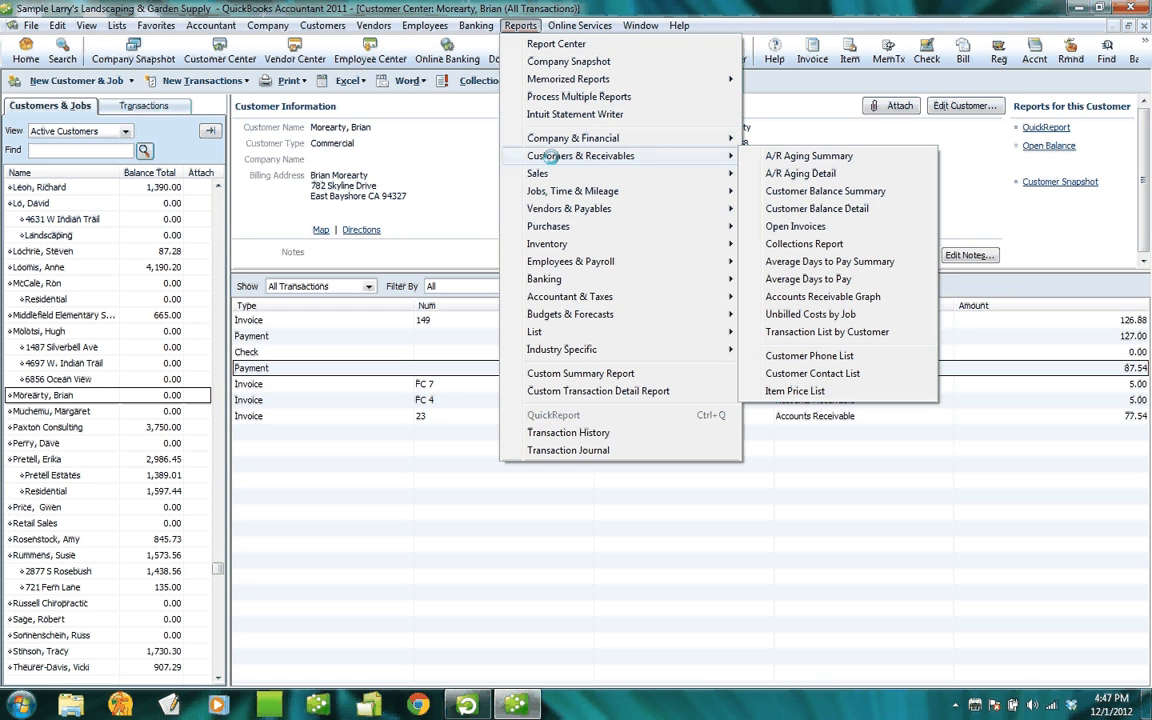
left_click(803, 156)
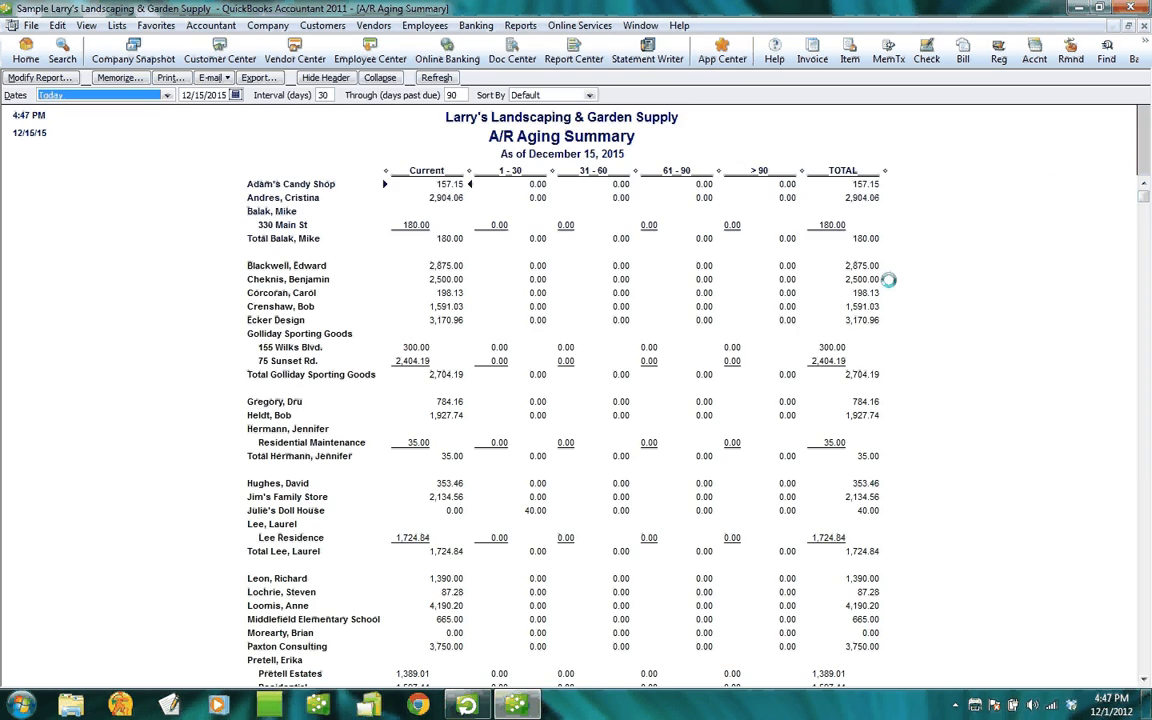
scroll(822, 385, "down", 3)
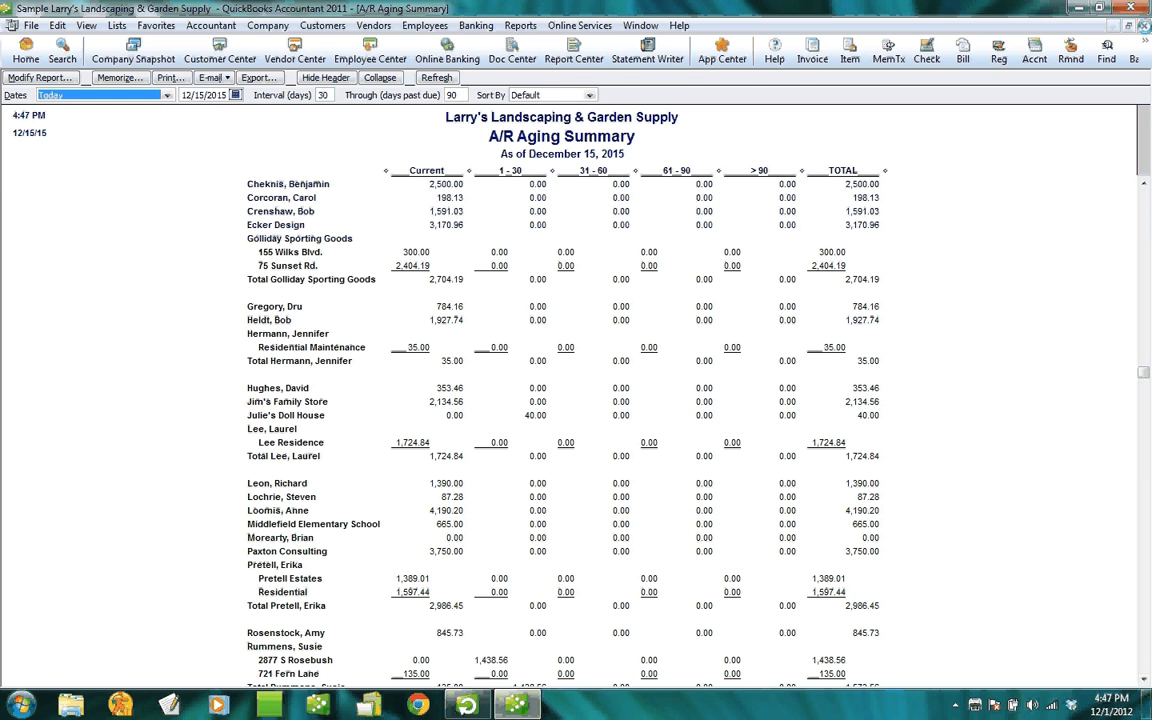
Record a customer payment that applies the available 0.12 credit to the open charge.
left_click(1144, 26)
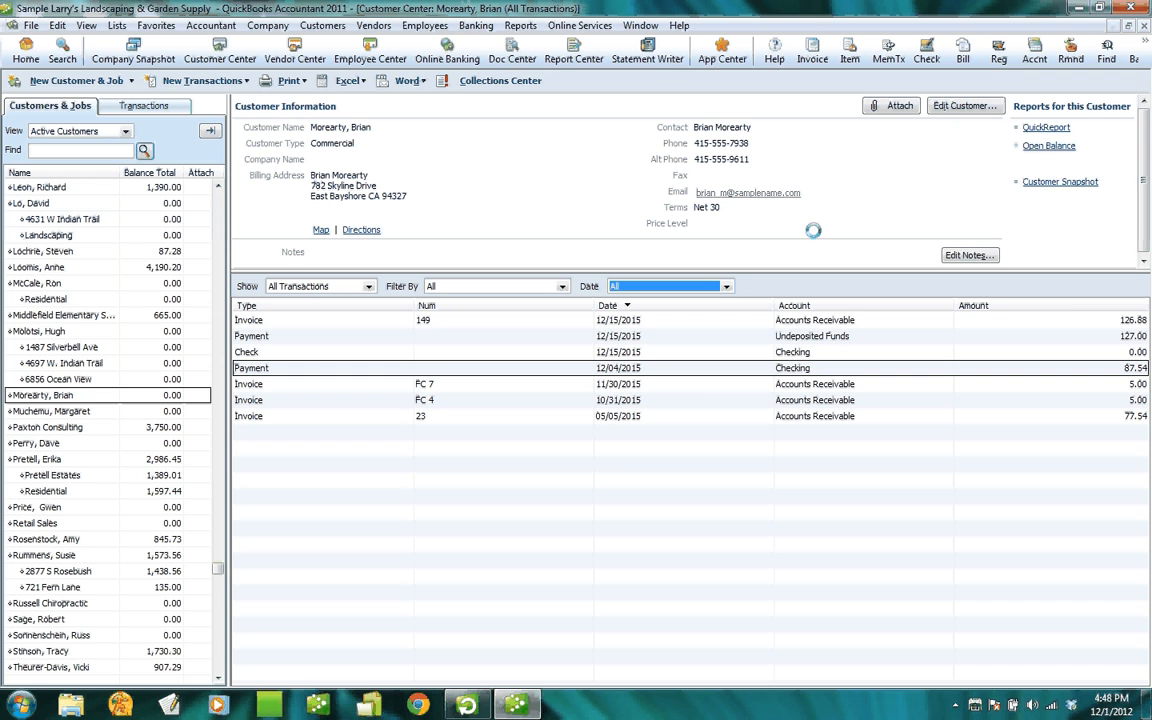
left_click(203, 81)
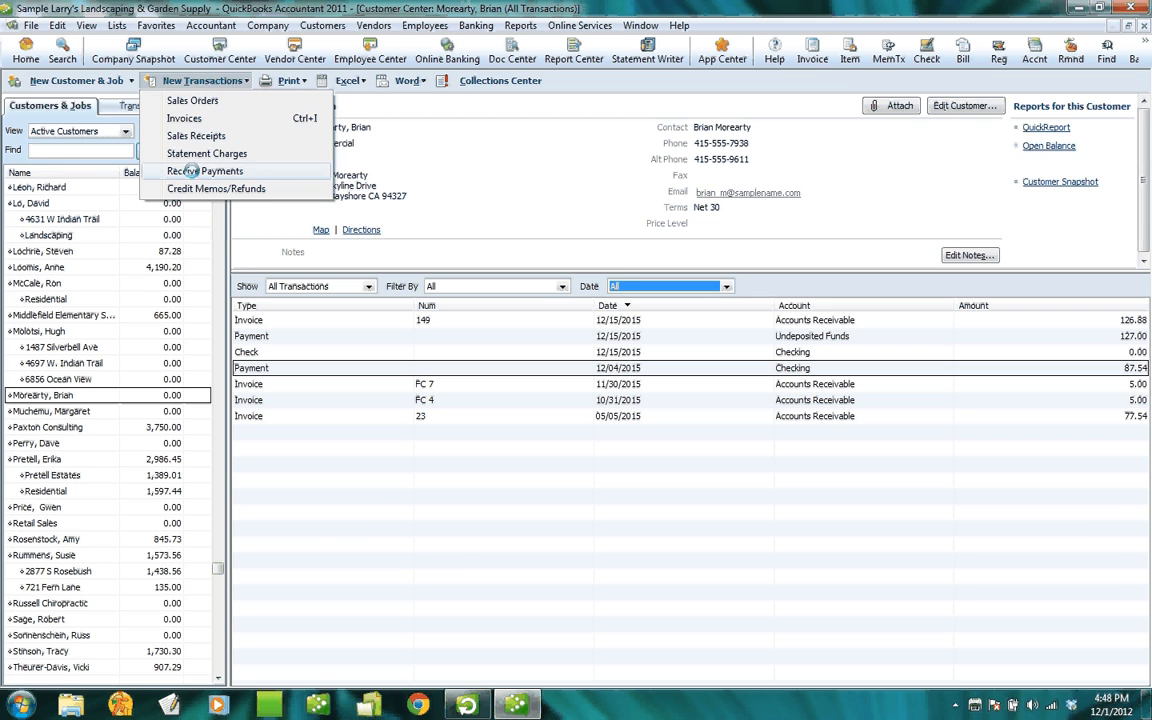
left_click(190, 171)
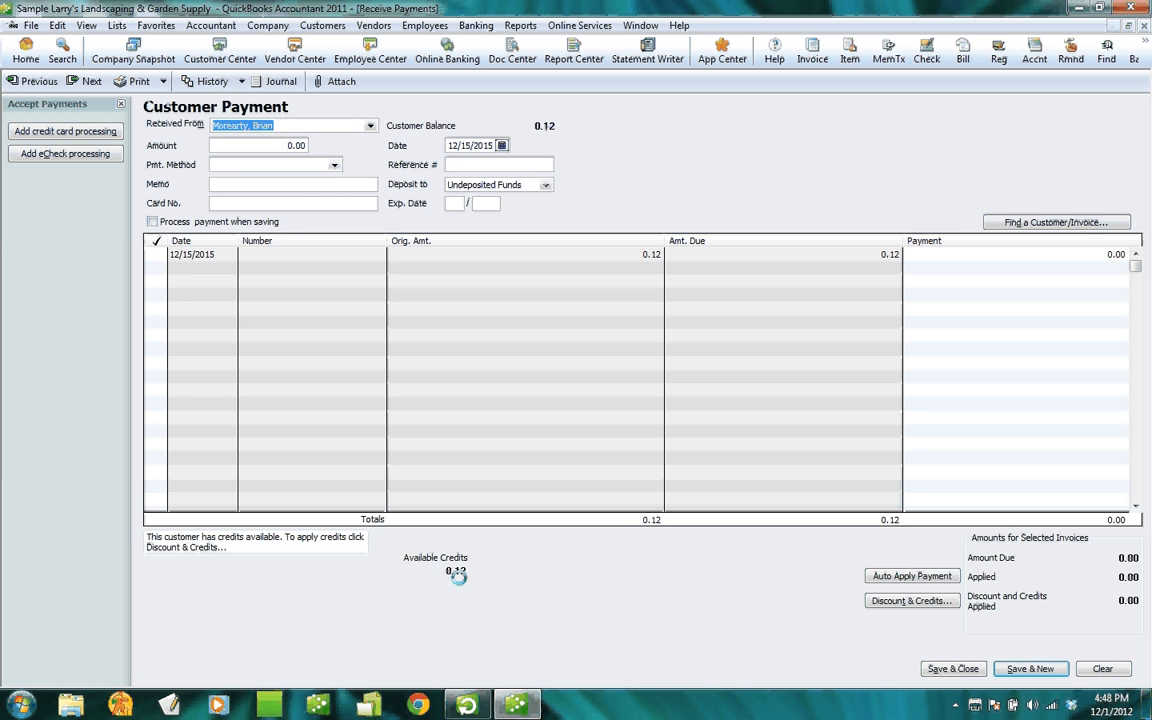
left_click(906, 600)
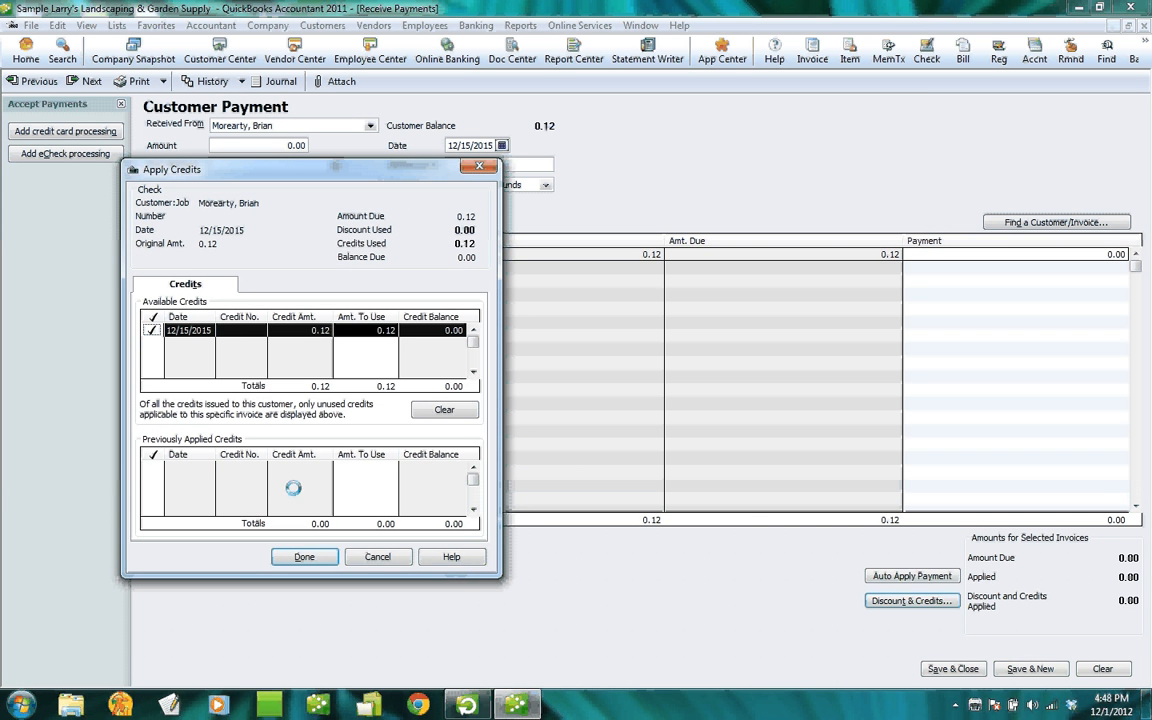
left_click(304, 556)
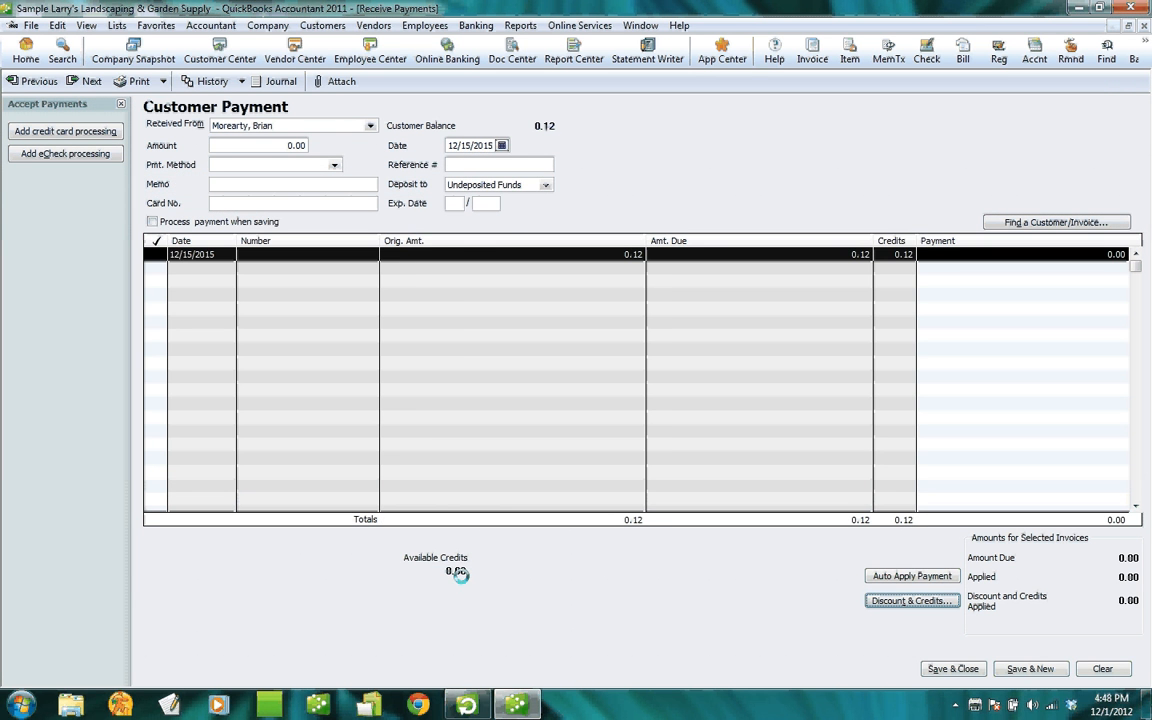
left_click(955, 668)
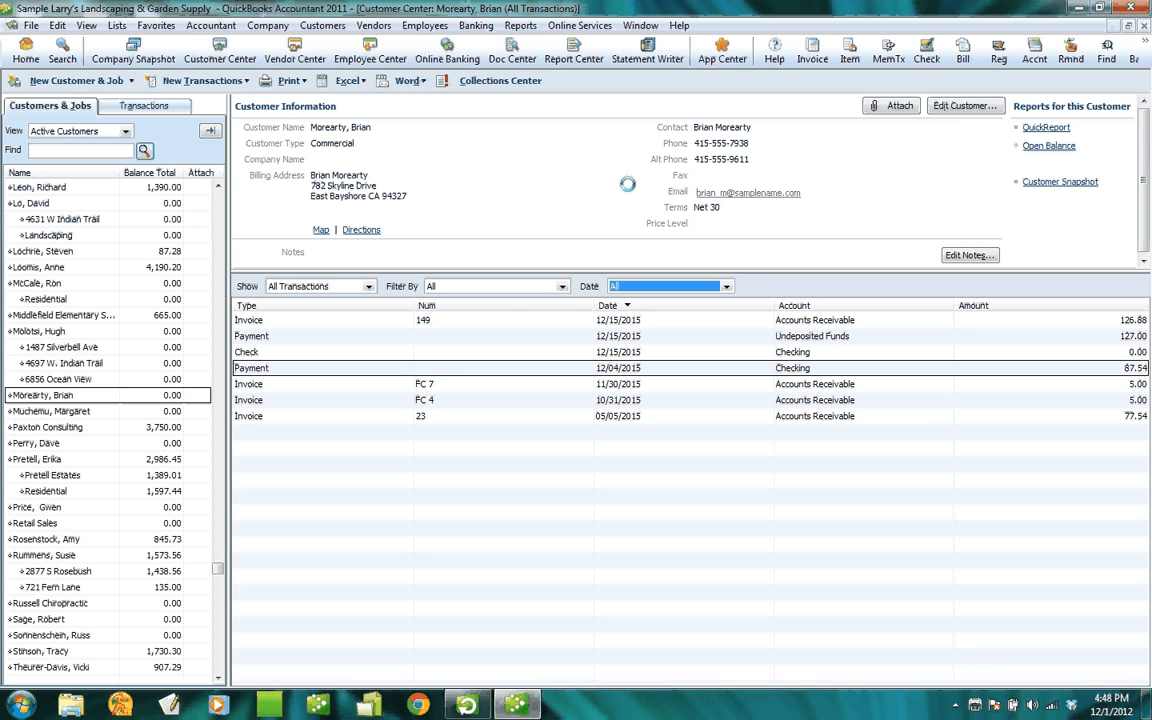
left_click(519, 26)
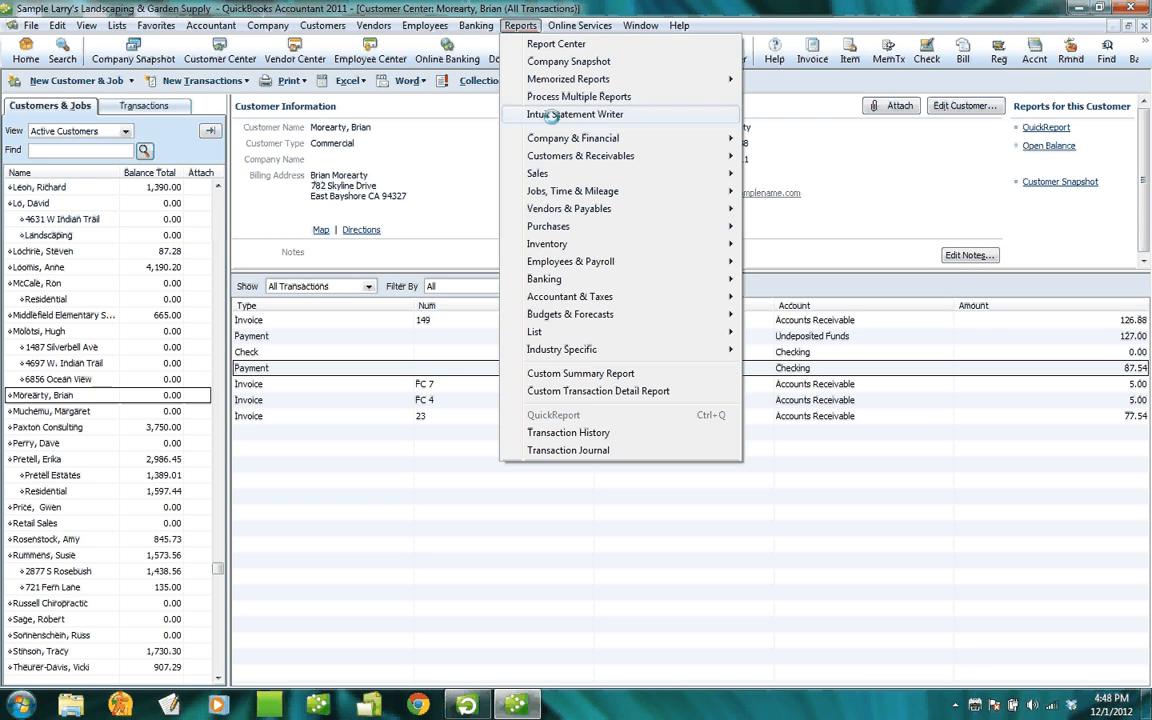
mouse_move(558, 157)
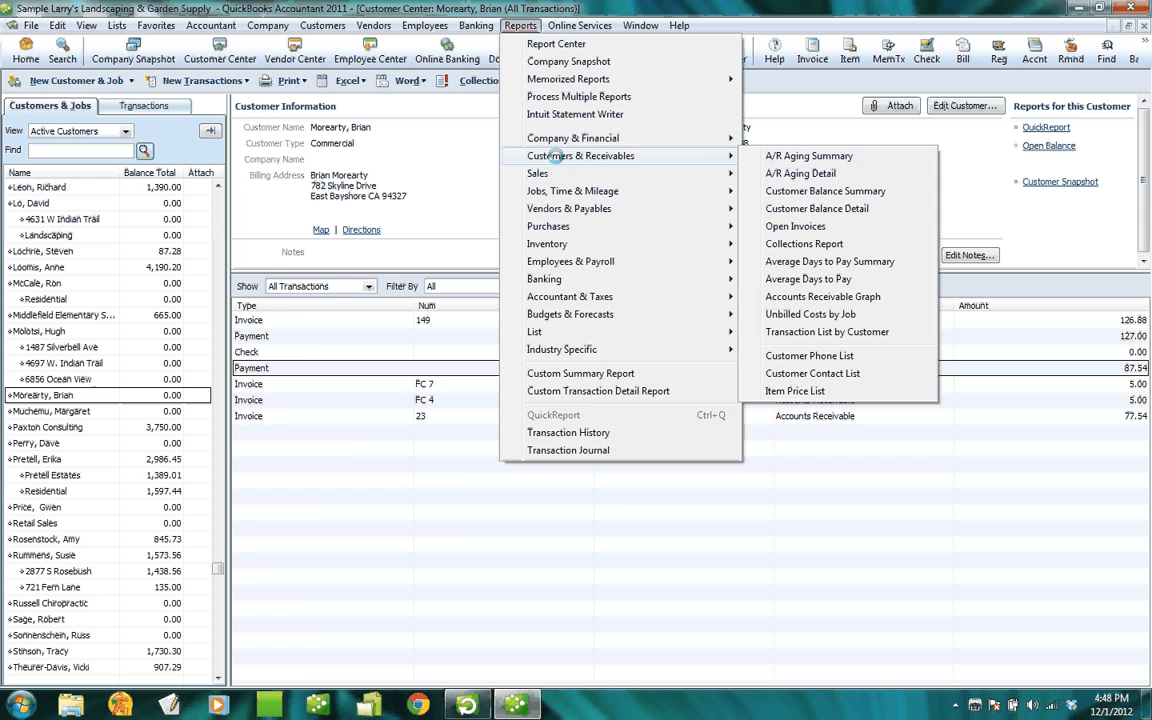
left_click(808, 156)
scroll(690, 430, "down", 3)
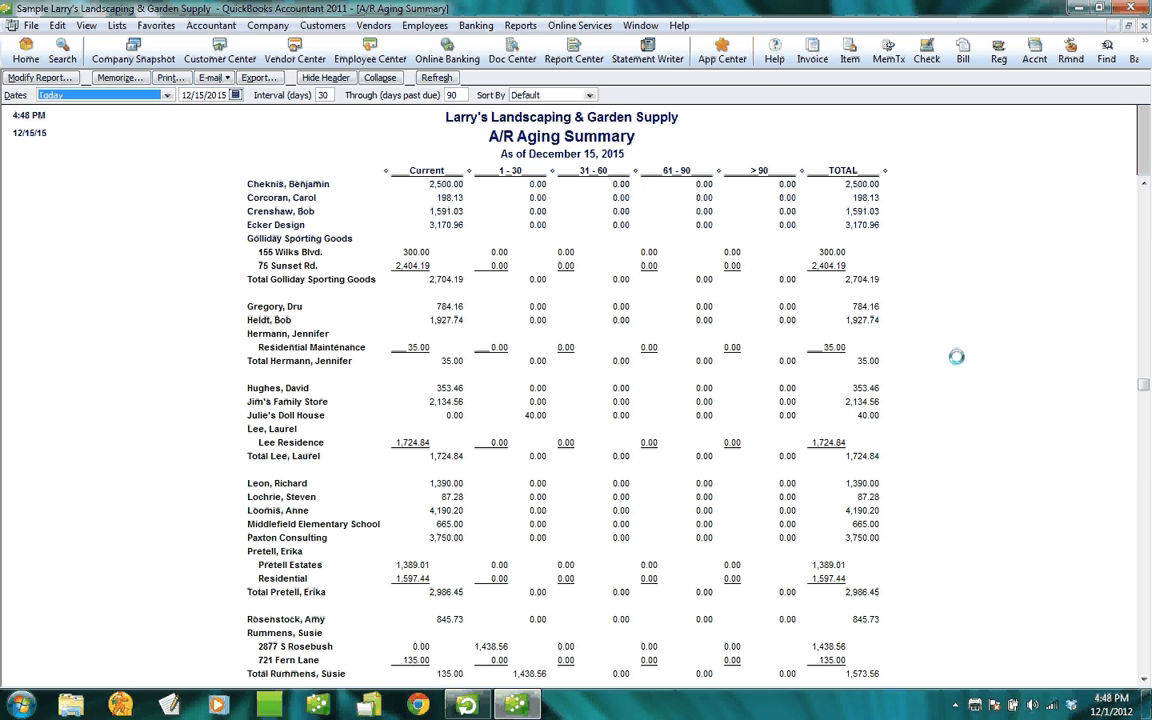
left_click(1146, 25)
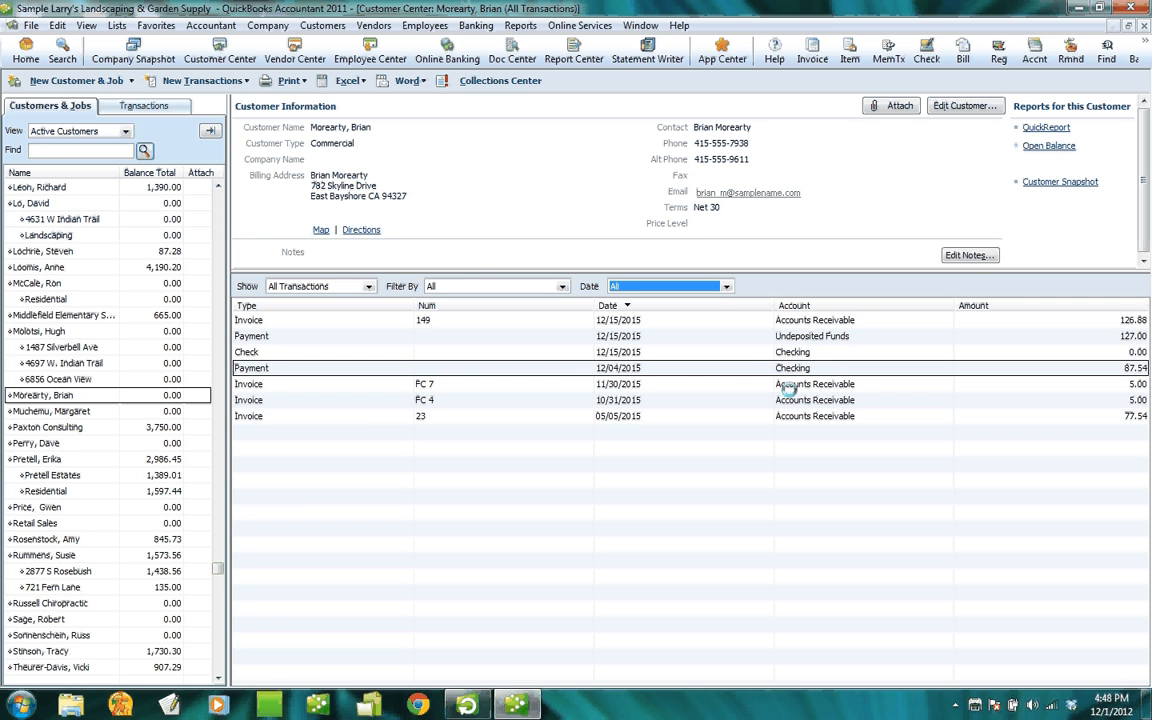
Review the 12/15/2015 0.00 check, then restore the program window to a smaller size.
left_click(631, 352)
double_click(631, 352)
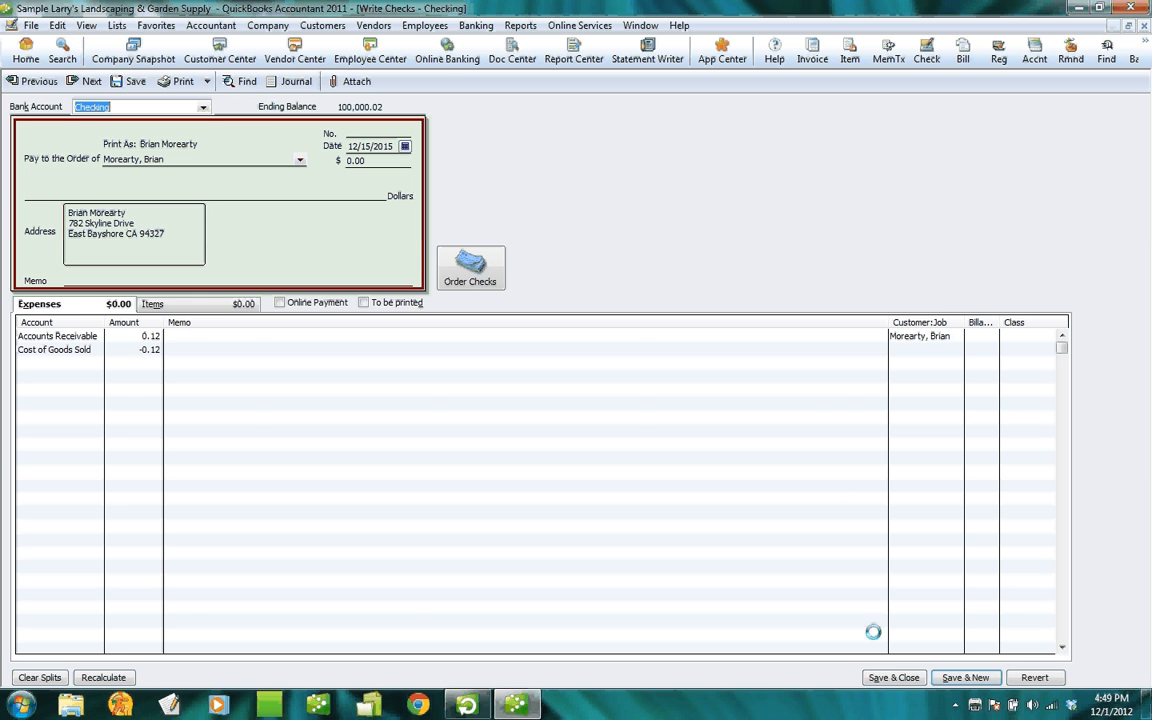
left_click(892, 677)
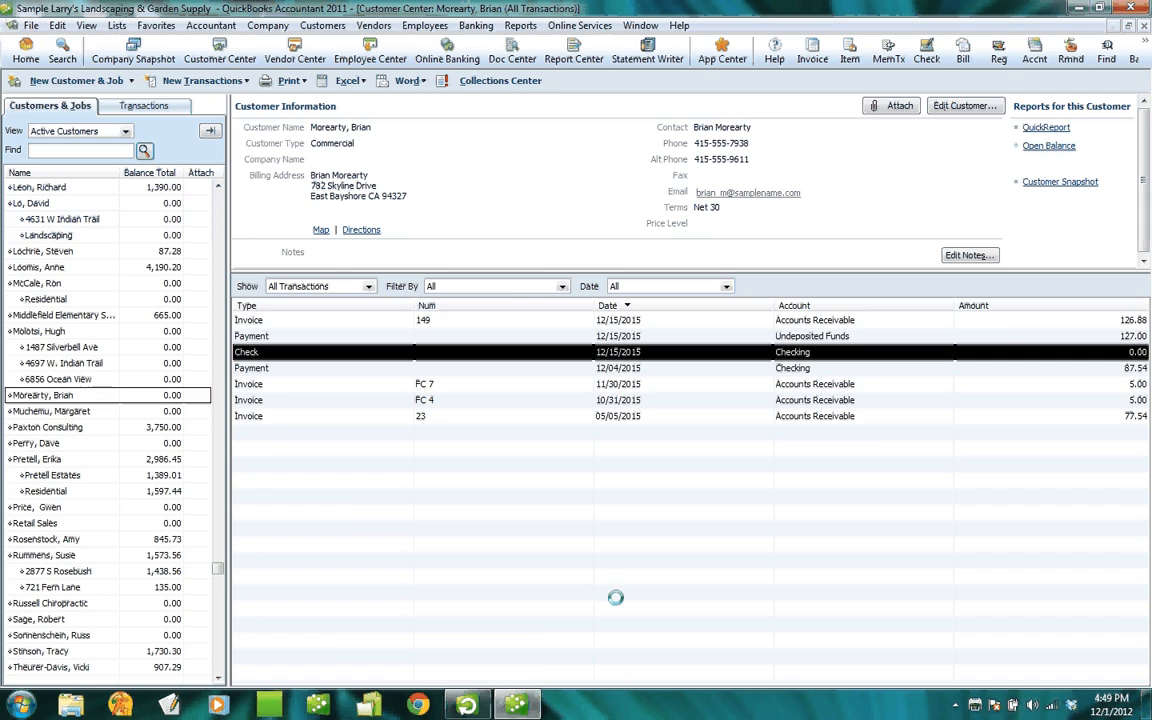
left_click(1101, 8)
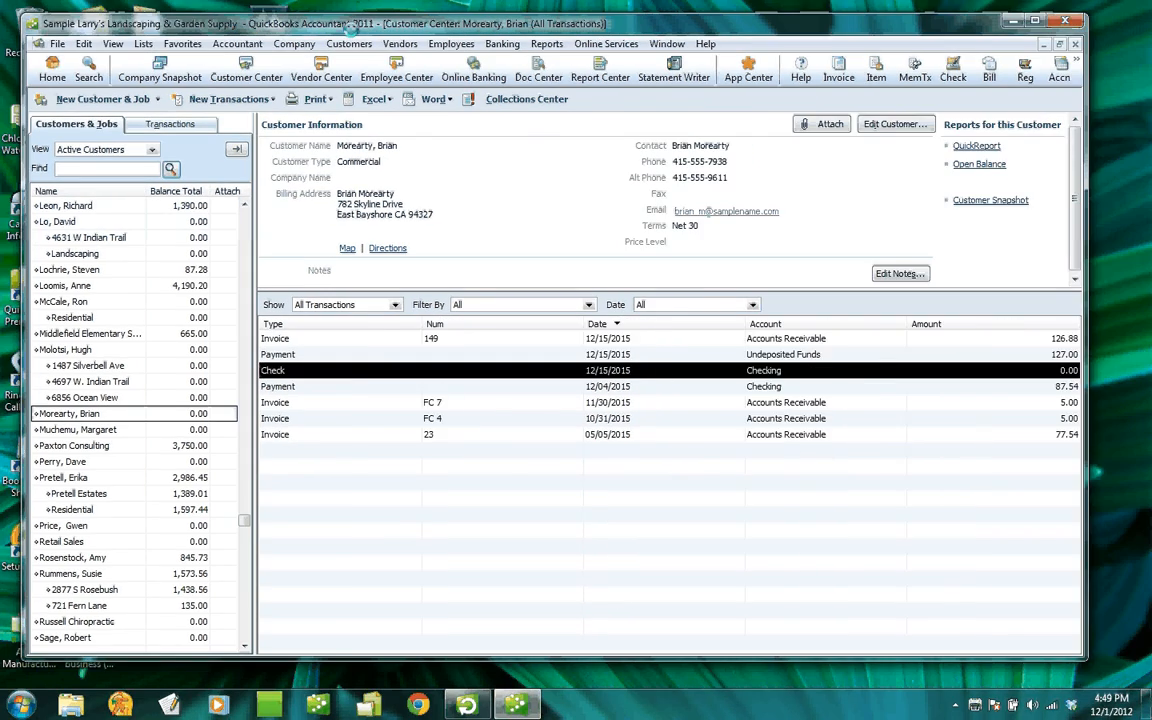